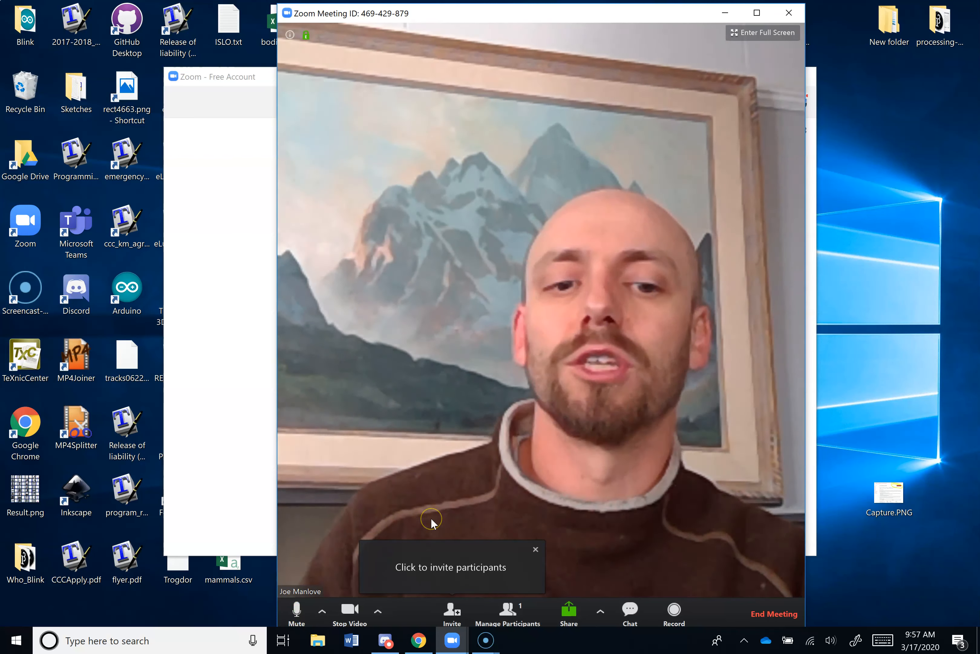
Share the entire screen in the Zoom meeting and bring up the Columbia College page in Chrome.
left_click(536, 549)
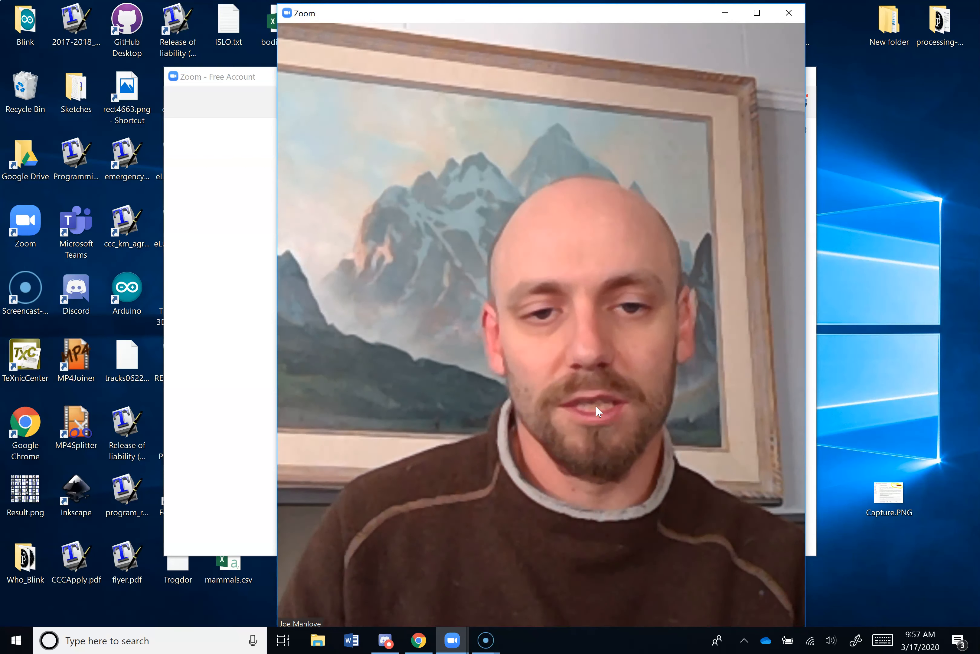
left_click(596, 405)
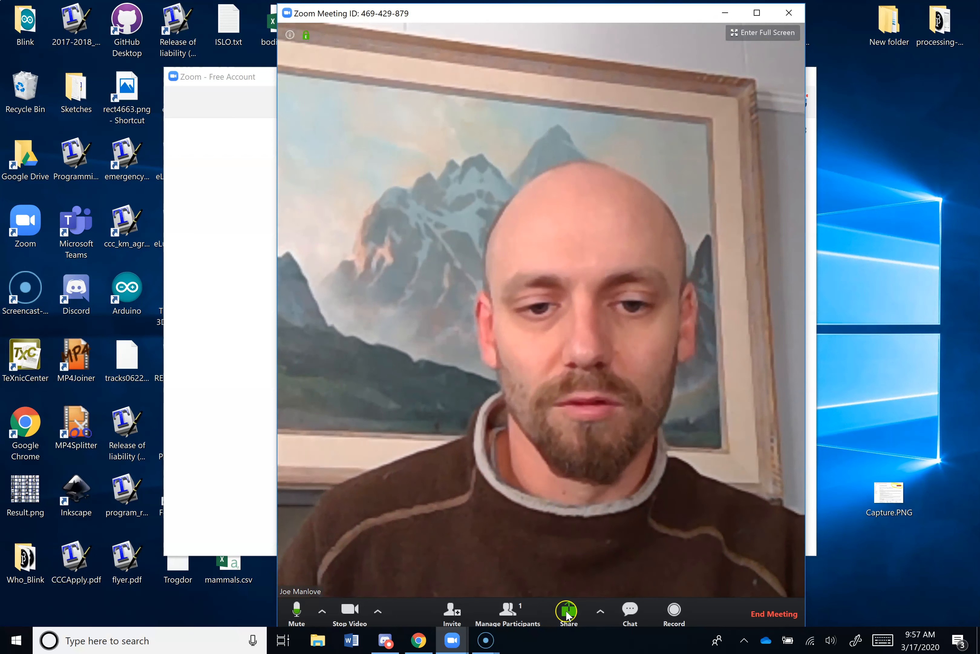
left_click(601, 611)
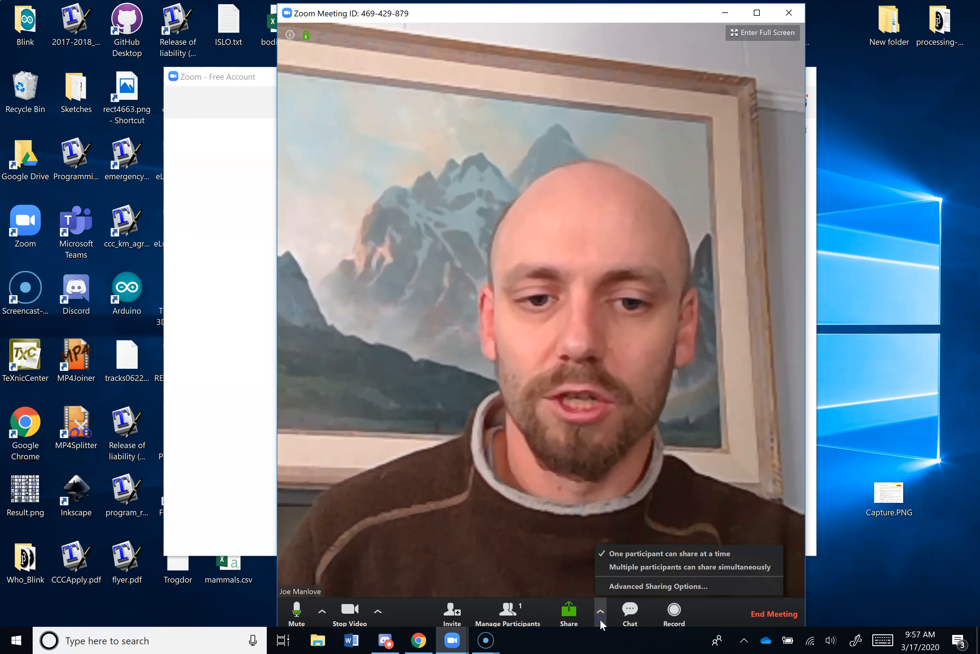
left_click(578, 619)
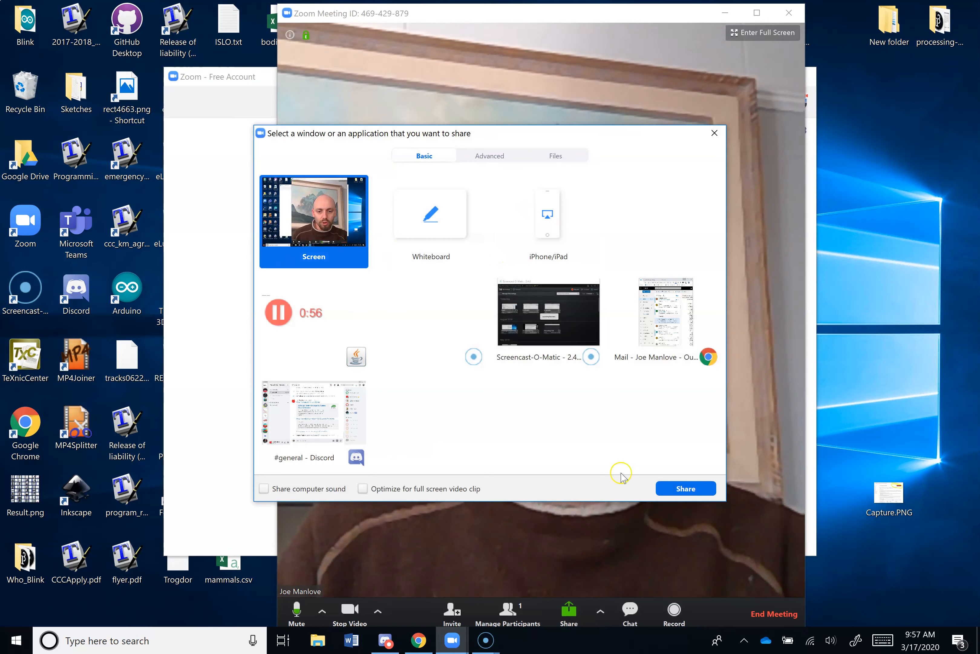
left_click(679, 489)
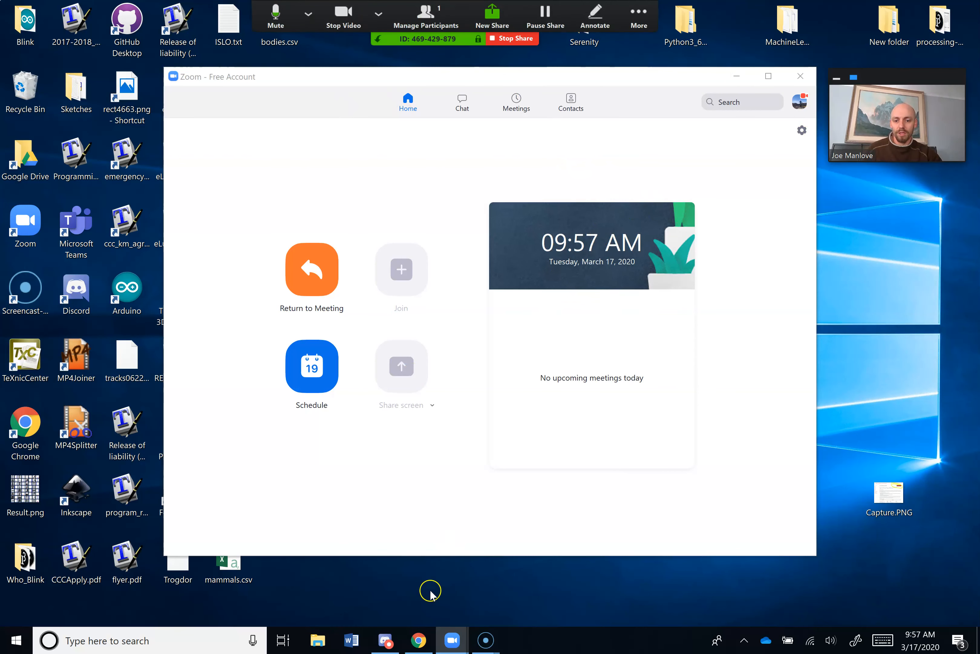
left_click(418, 639)
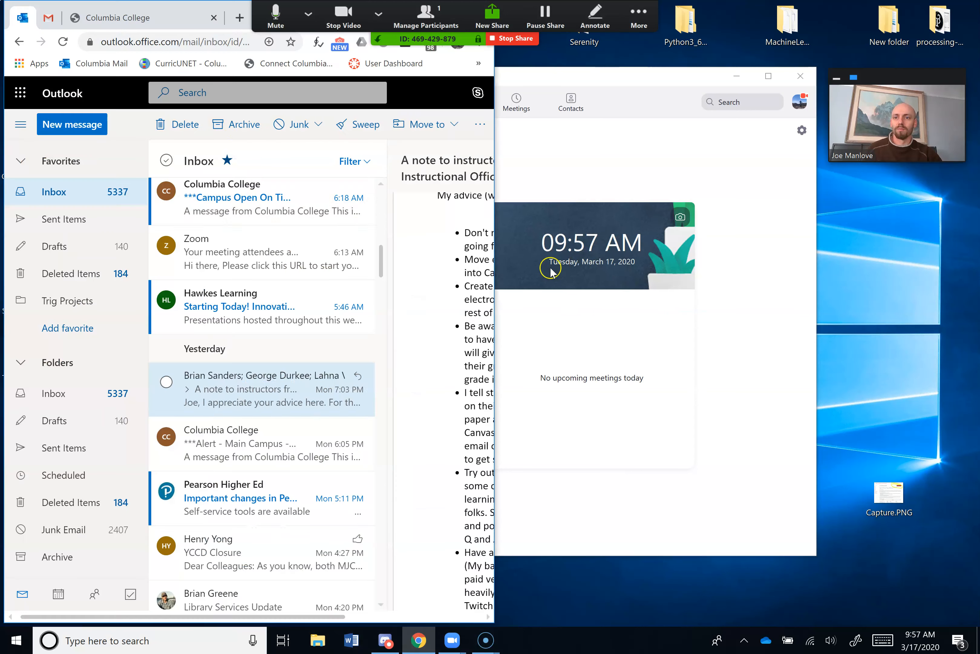
left_click(153, 17)
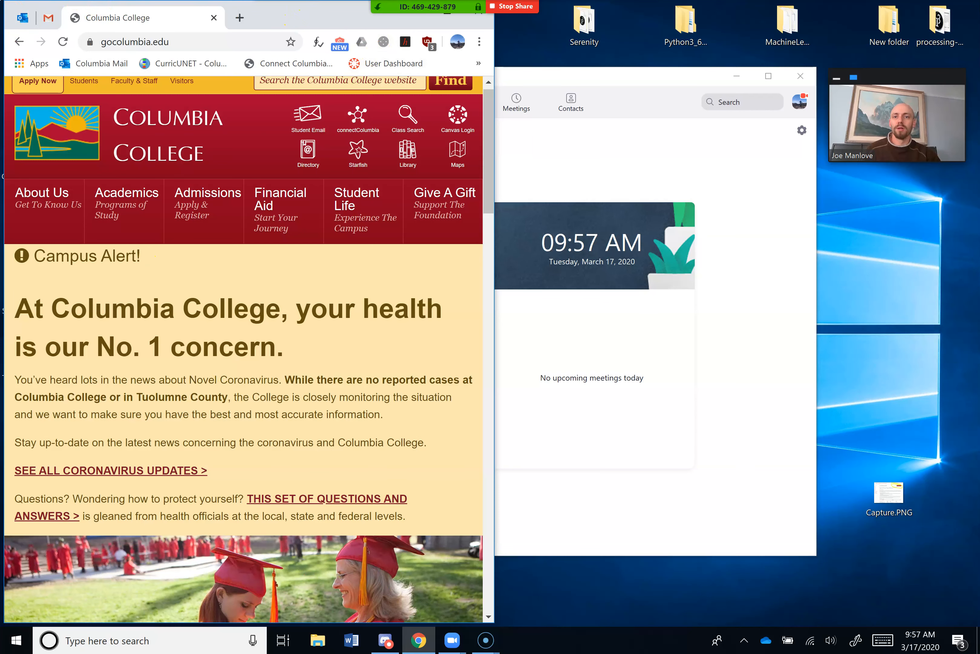
Examine the camera choices and video options available in the floating meeting controls.
mouse_move(532, 6)
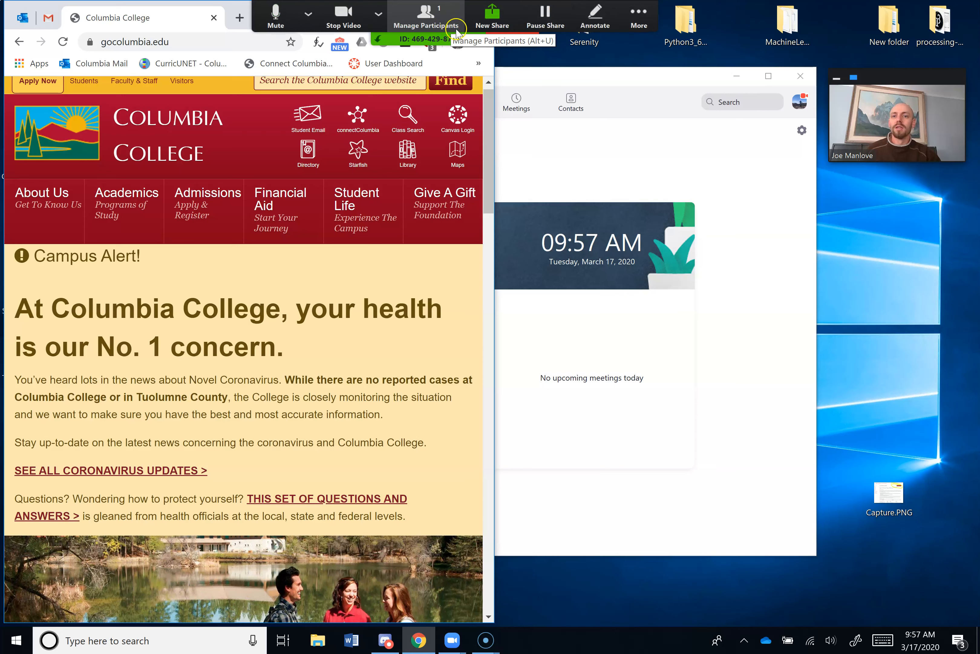
left_click(382, 18)
left_click(384, 19)
left_click(384, 20)
left_click(385, 21)
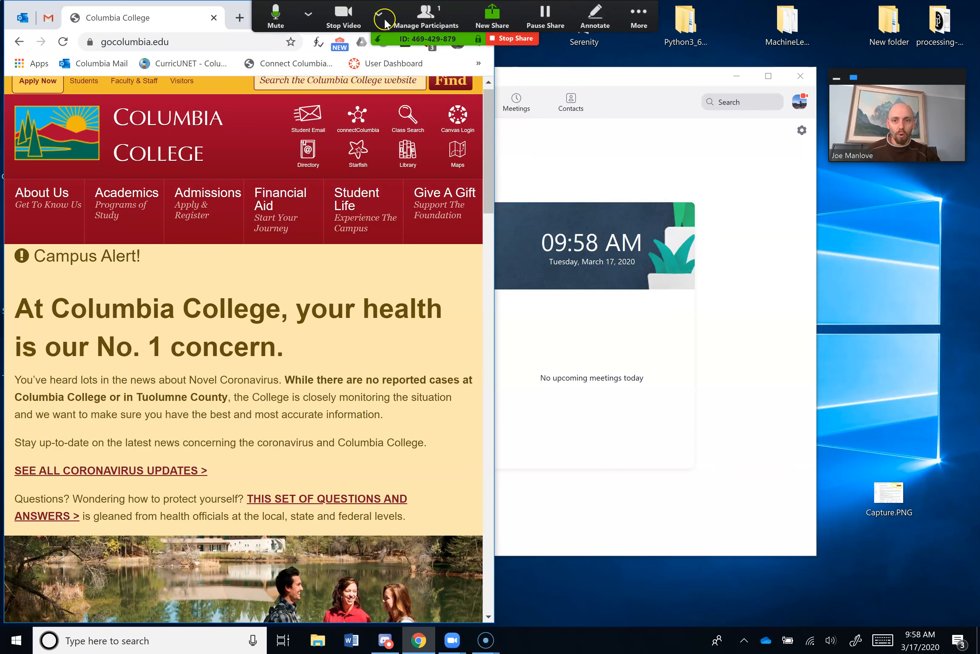
left_click(385, 21)
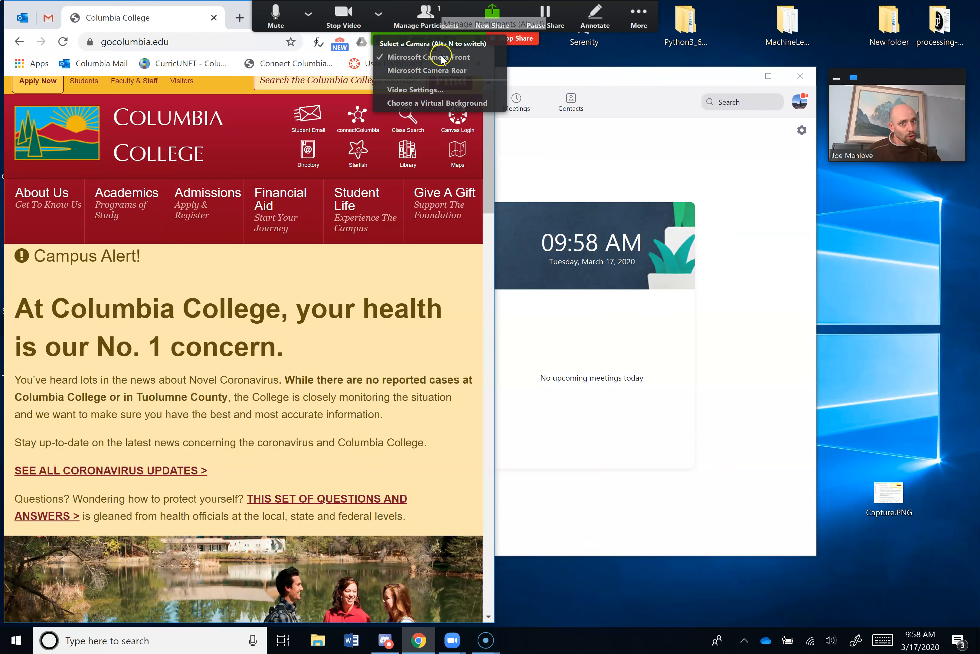
left_click(496, 53)
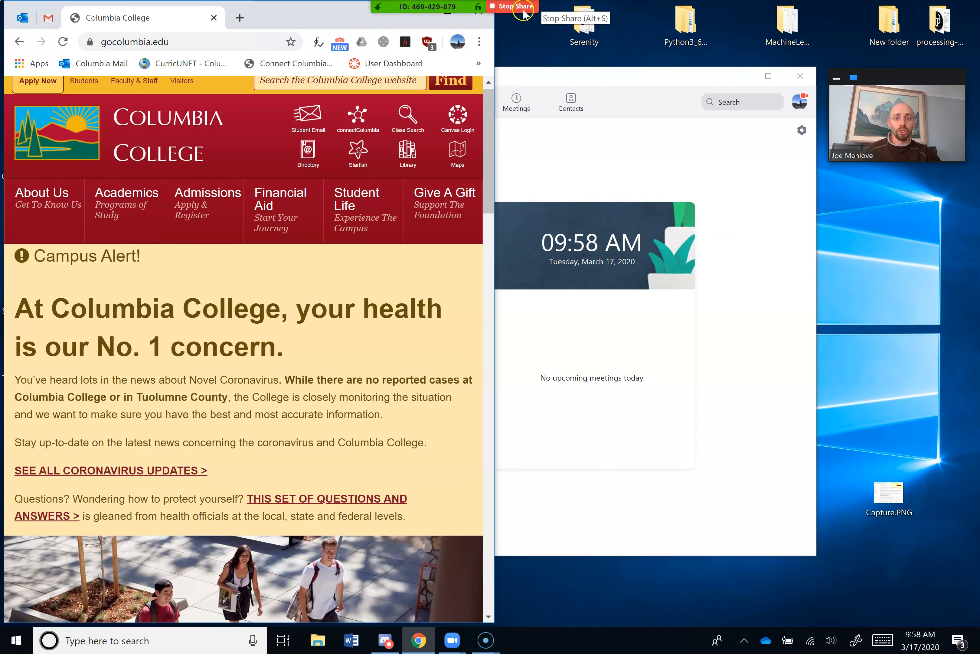
Start recording the Zoom meeting while the screen is being shared.
mouse_move(398, 4)
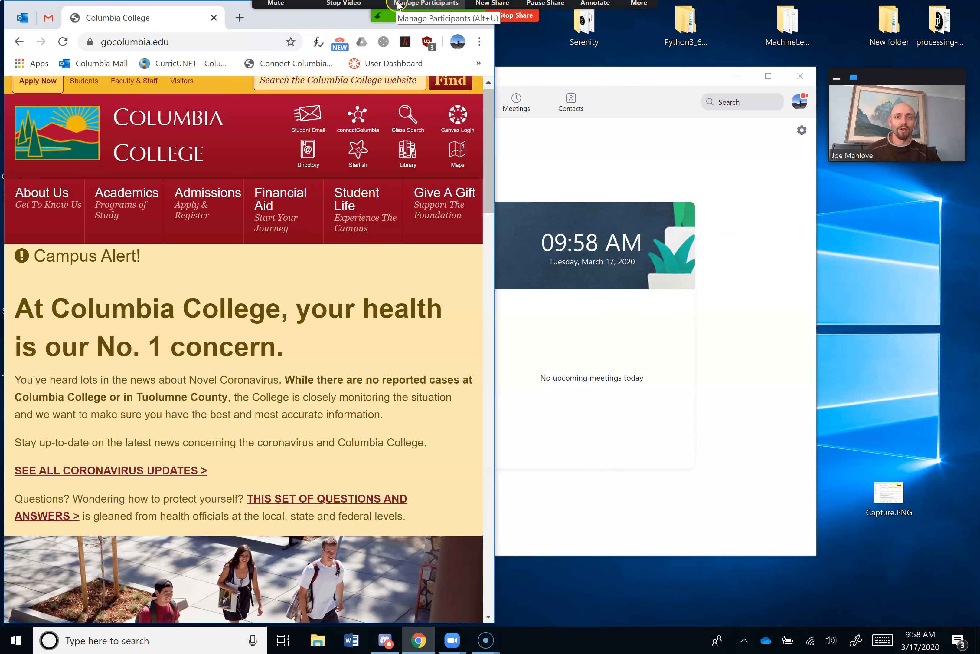
left_click(639, 17)
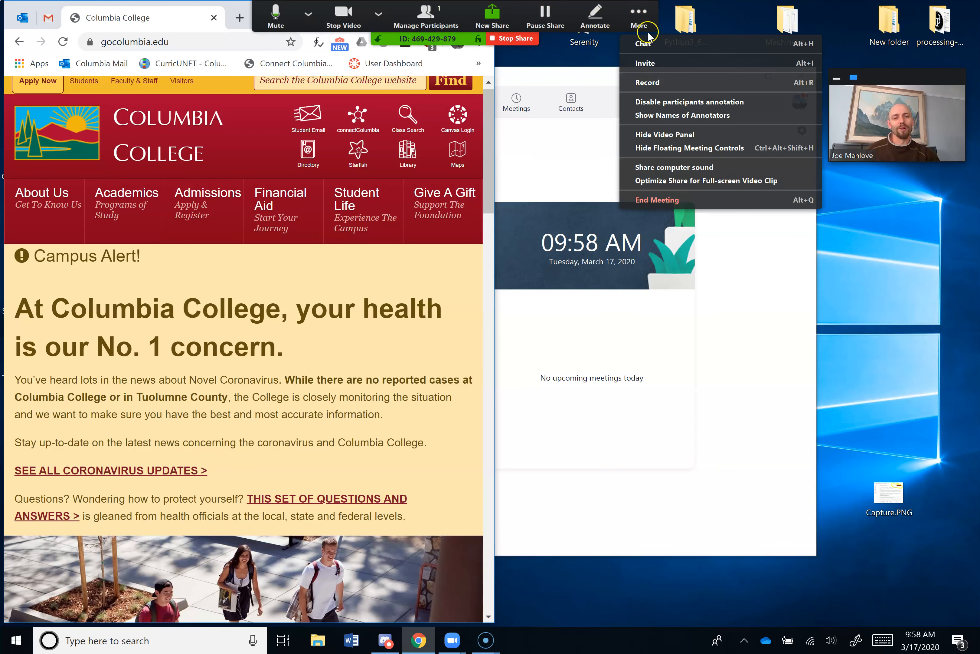
left_click(653, 86)
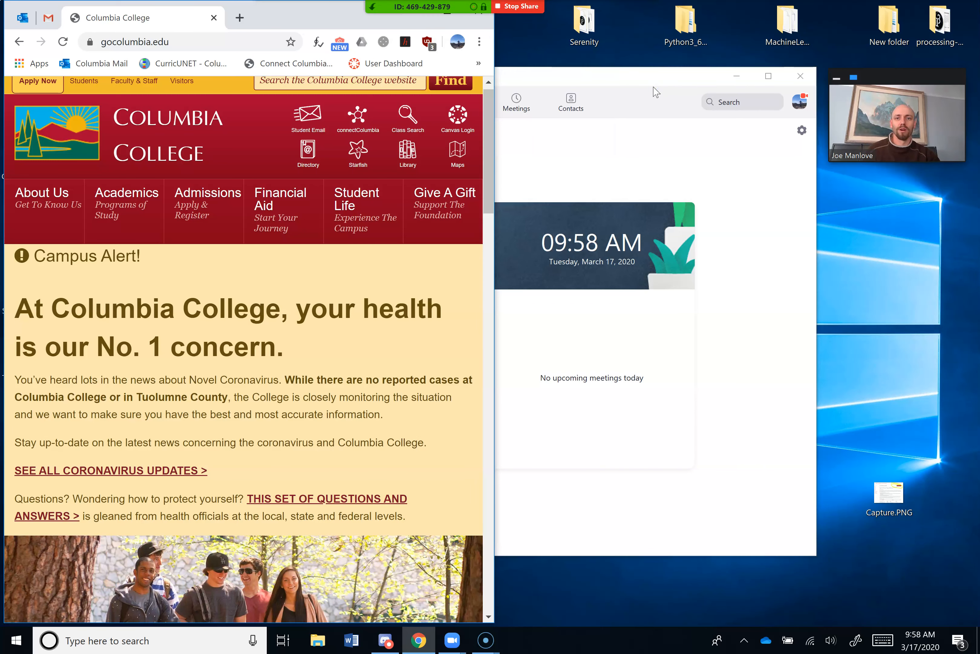
Stop the Zoom meeting recording.
mouse_move(478, 16)
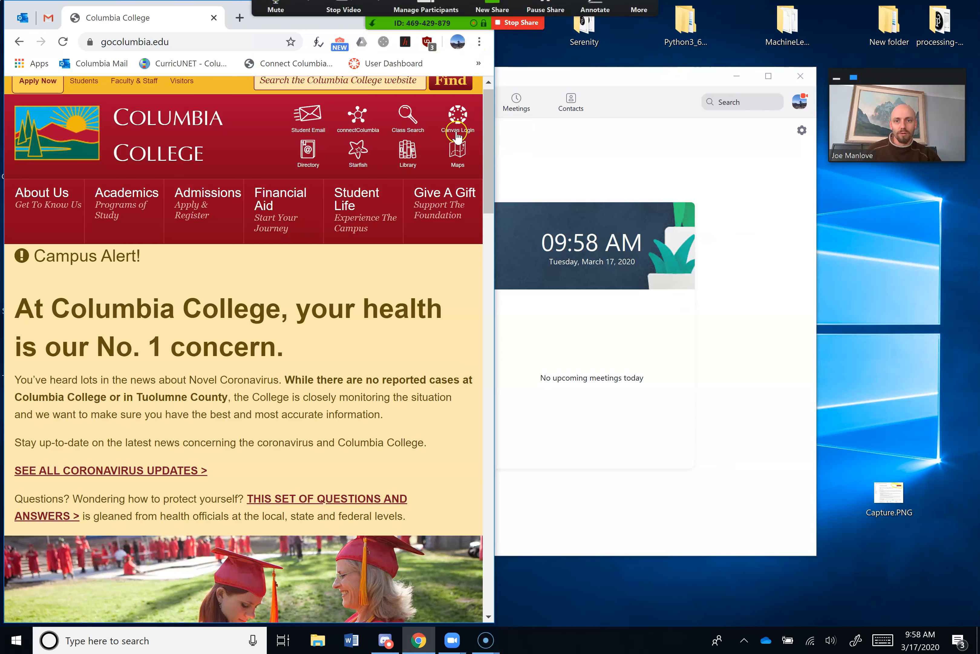
left_click(645, 19)
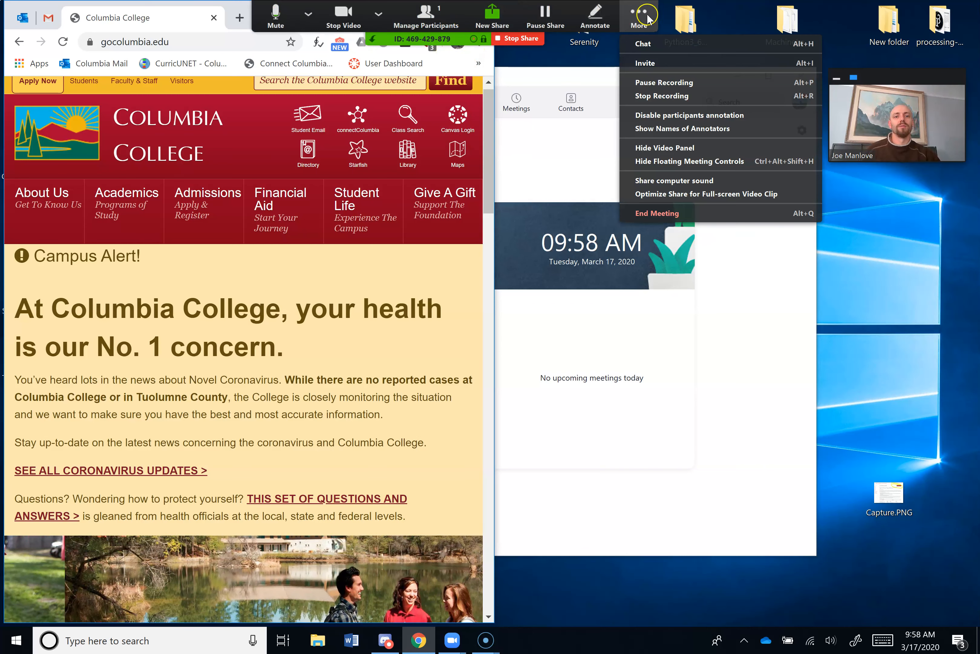
left_click(665, 96)
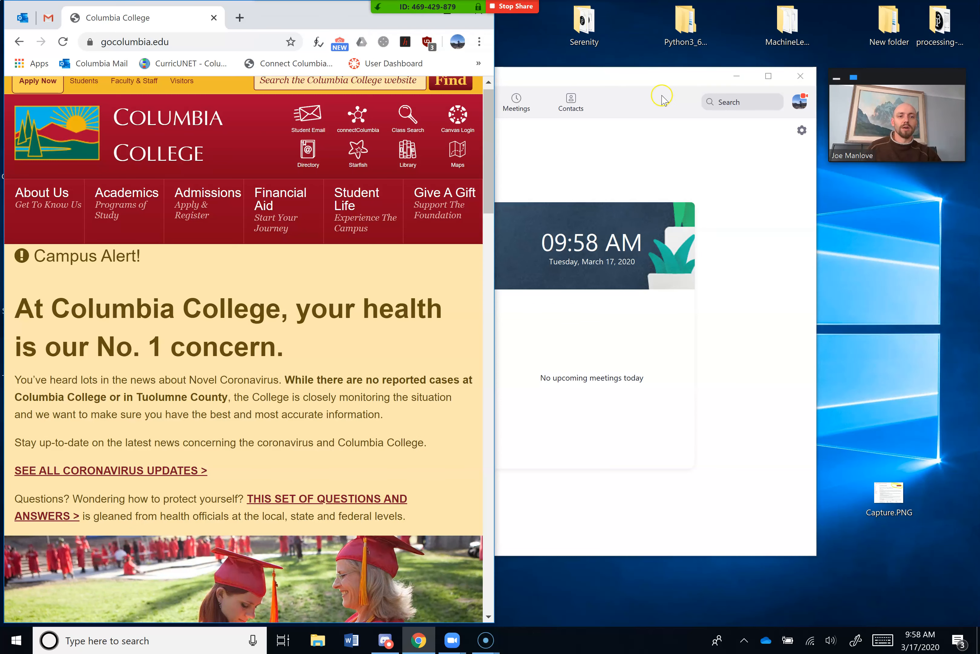
Stop the screen share and end the Zoom meeting so the recording is converted and saved.
left_click(379, 14)
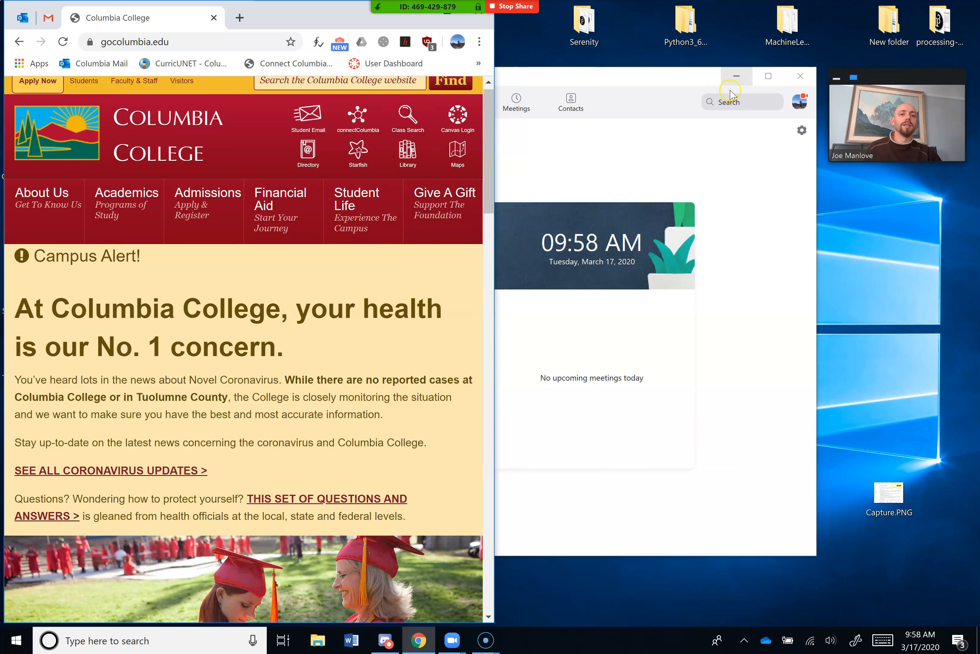
mouse_move(517, 6)
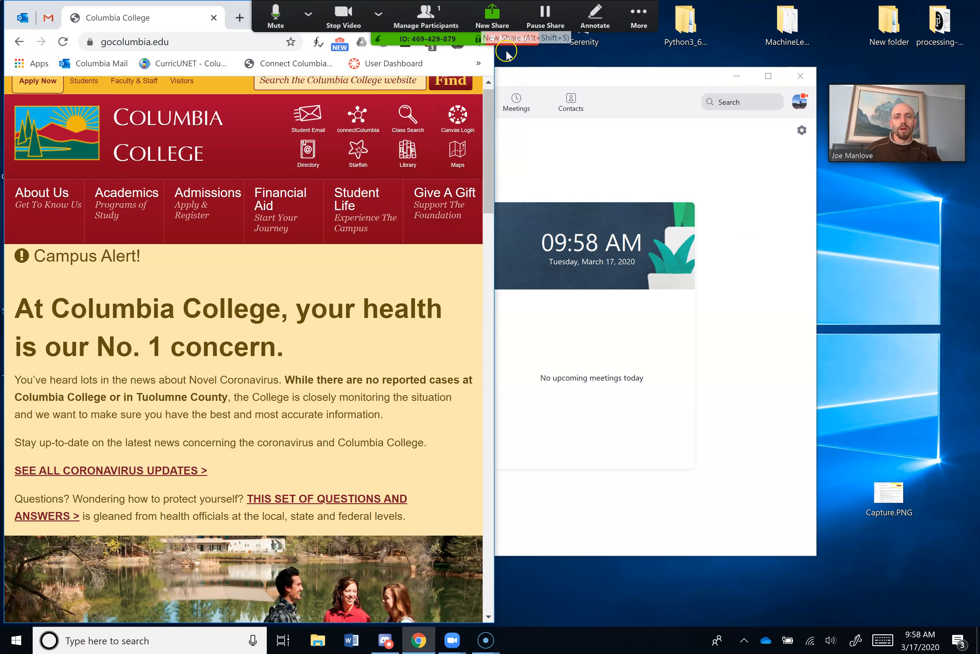
left_click(507, 39)
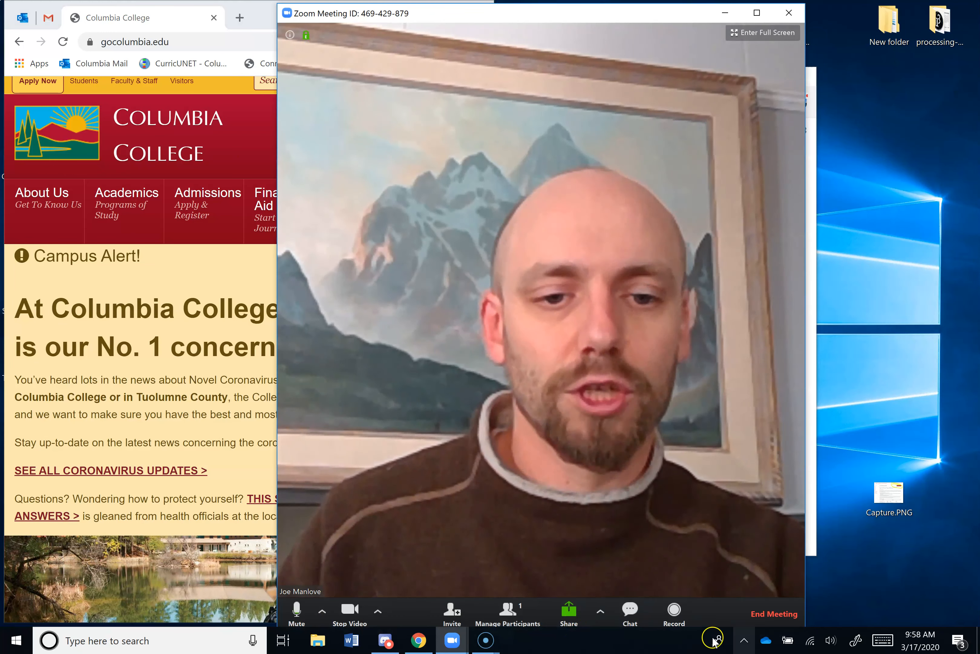
left_click(765, 618)
left_click(495, 371)
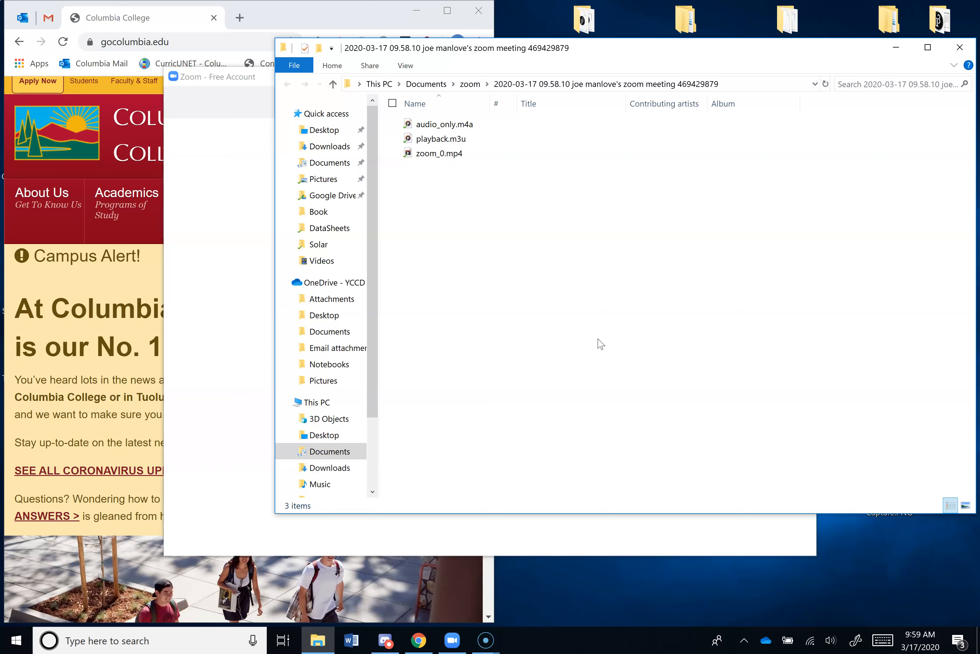
Shift the recording's folder window slightly and open youtube.com in a new Chrome tab.
left_click_drag(567, 51, 564, 40)
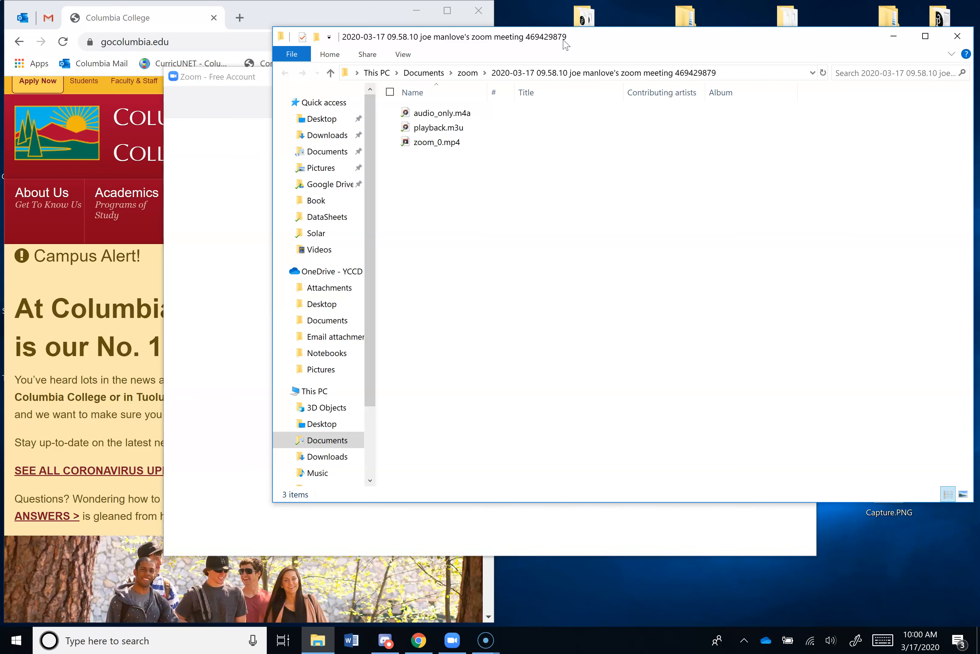
left_click(253, 26)
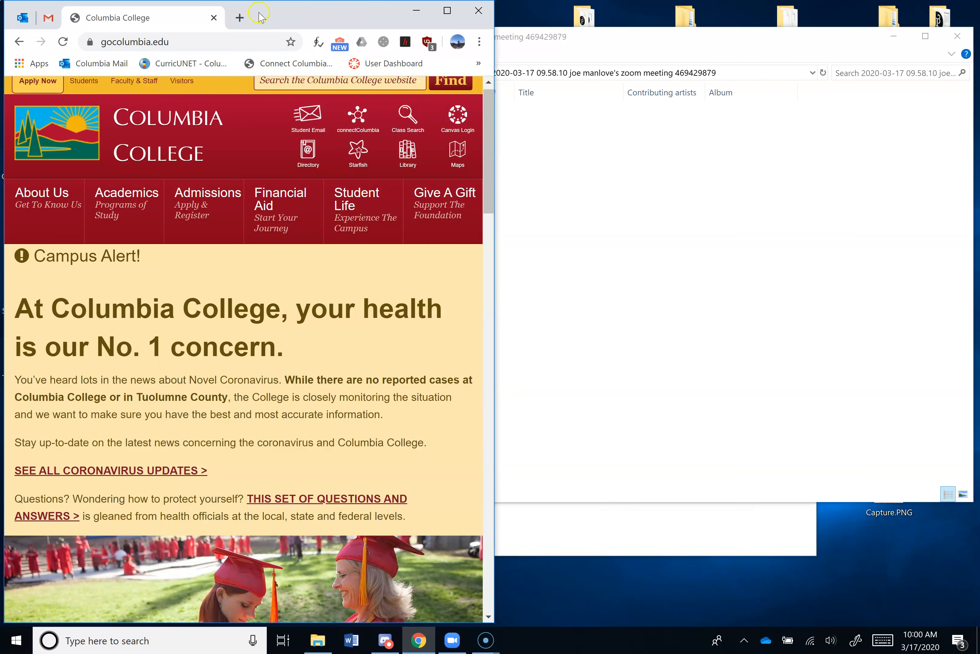
left_click(250, 25)
type("yot")
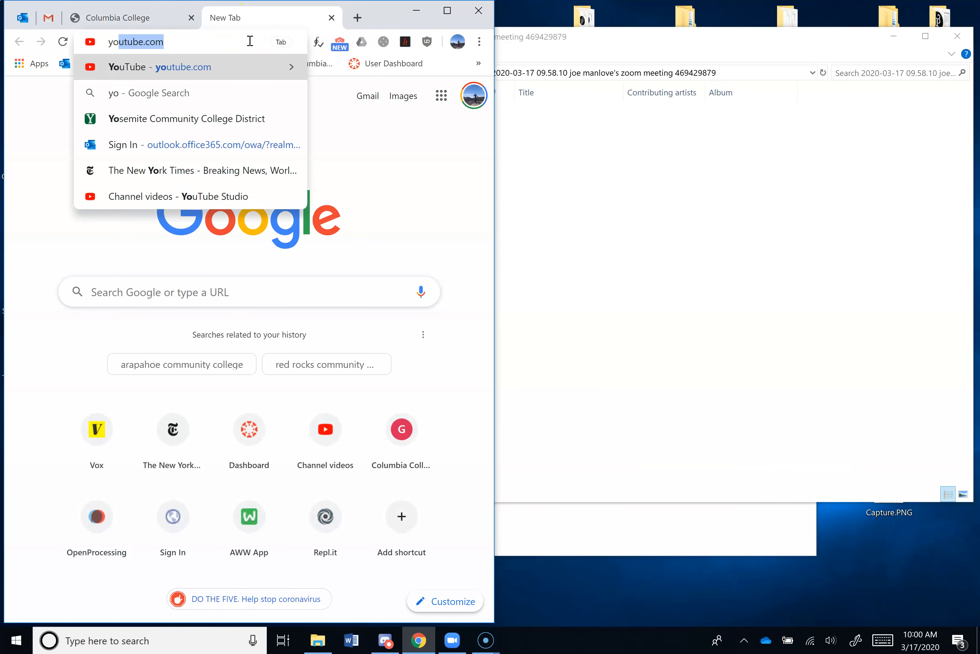
key("BackSpace")
key("Down")
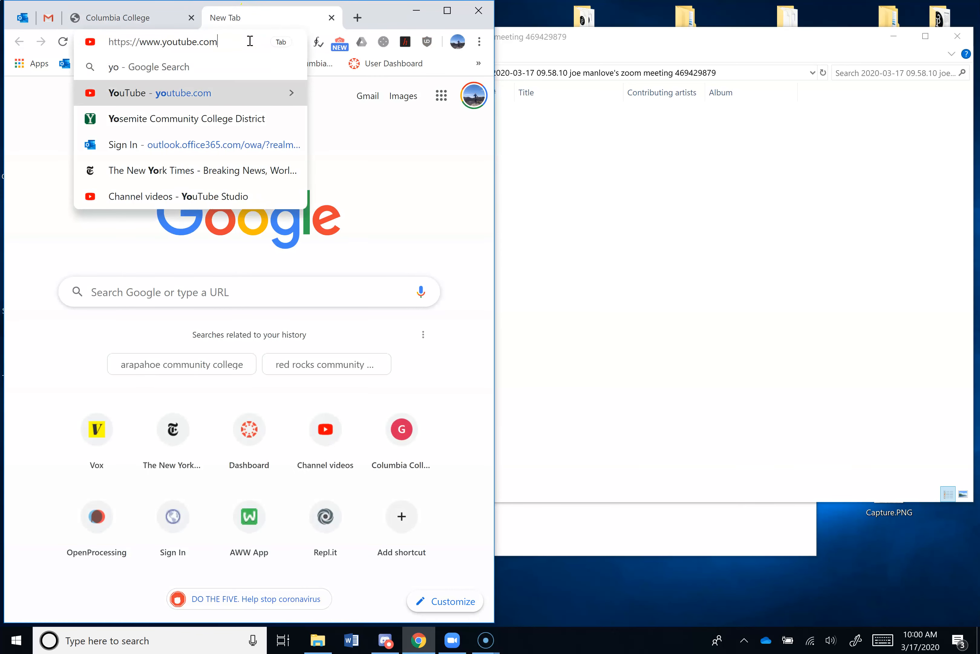
key("Return")
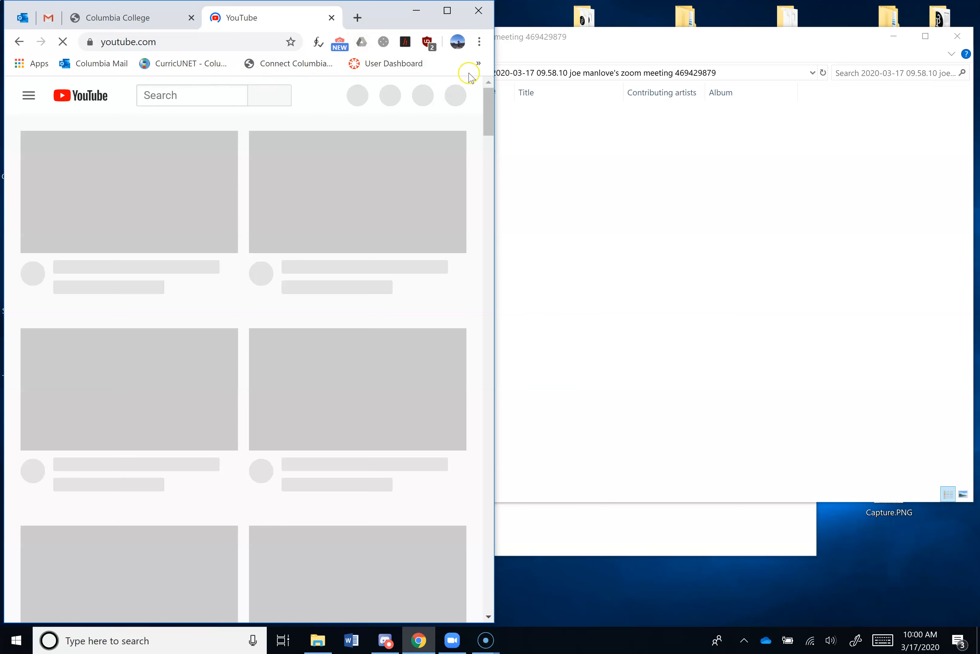
Open the channel's video list in YouTube Studio through the Videos - YouTube bookmark and maximize the browser window.
left_click(478, 63)
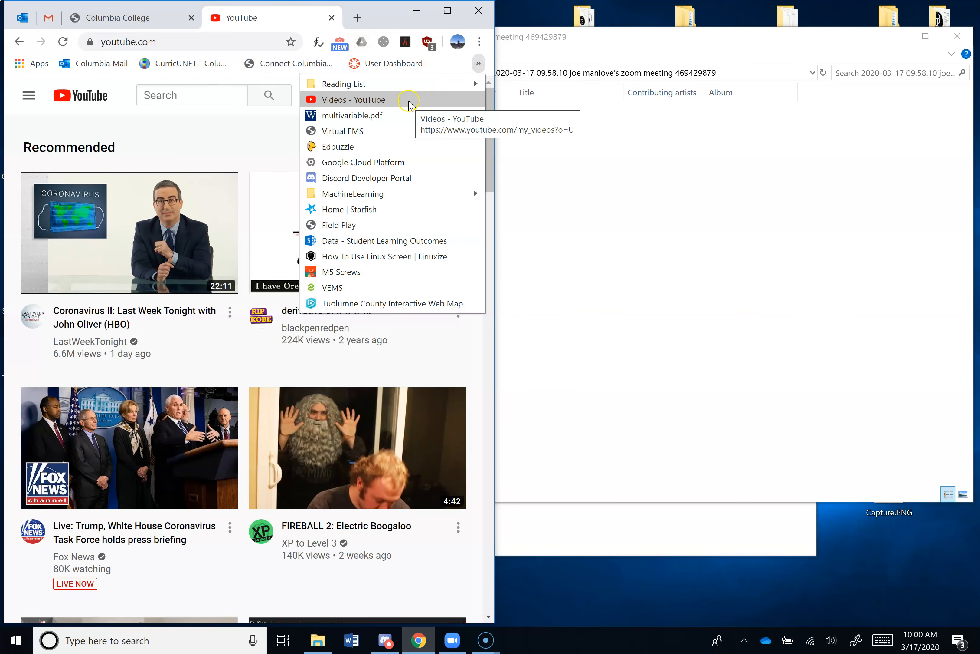
left_click(414, 106)
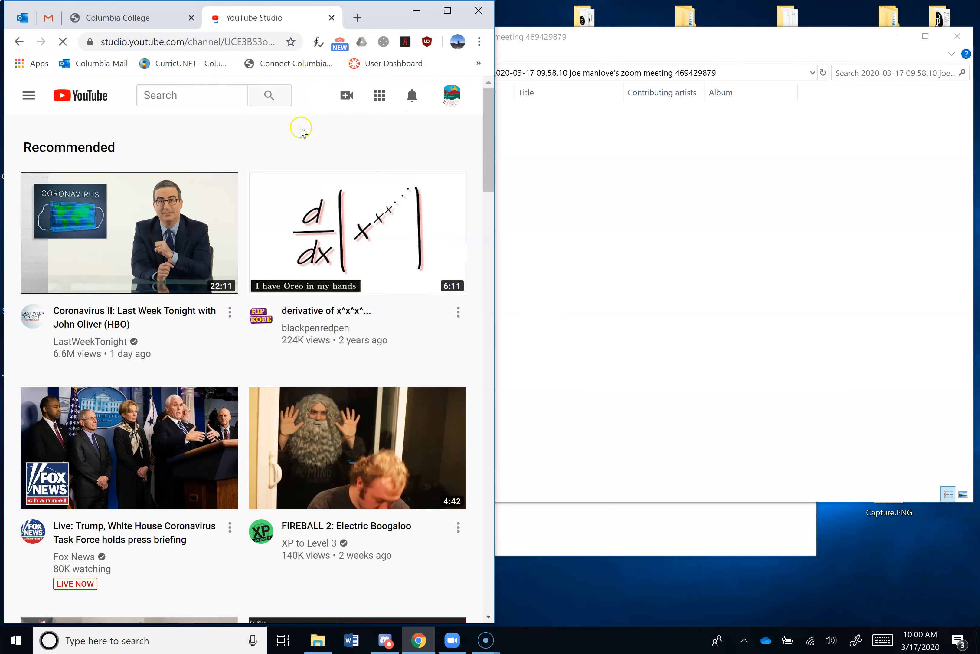
left_click(447, 11)
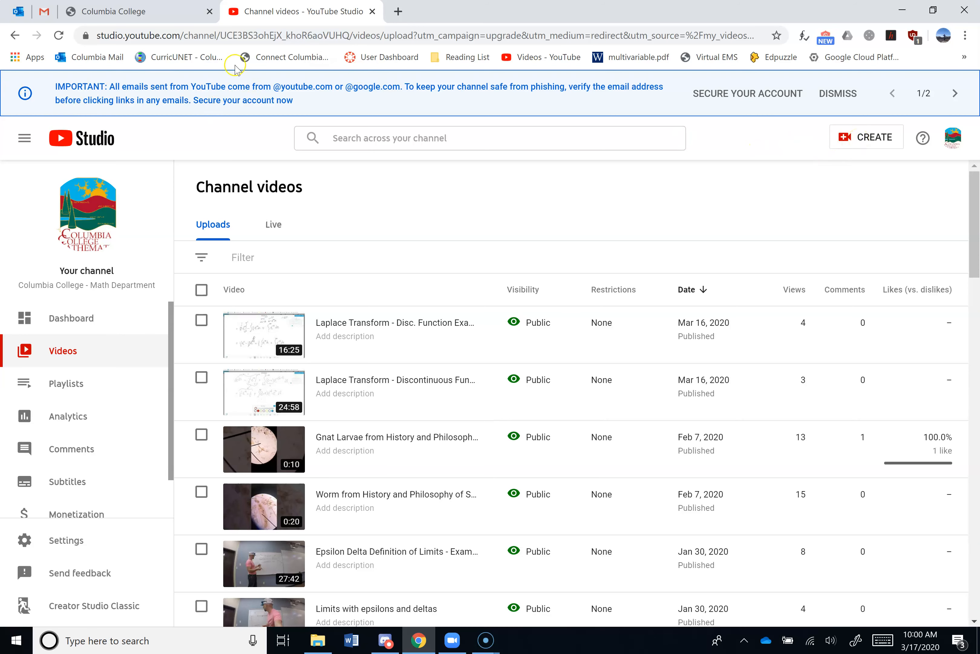
Upload zoom_0.mp4 from the recording's folder as a new video on the YouTube channel.
left_click(888, 145)
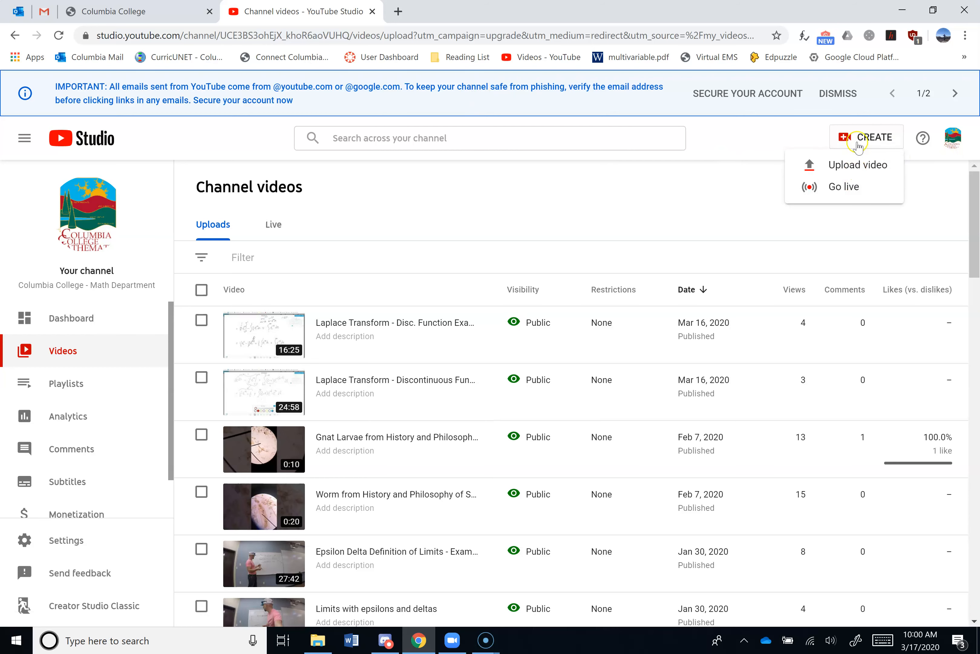
left_click(856, 173)
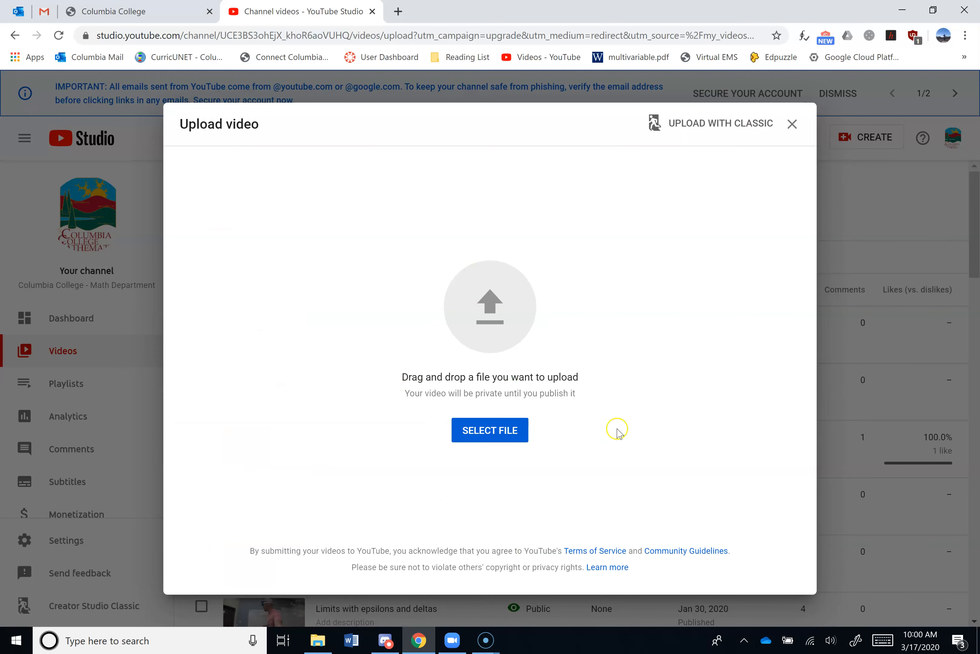
left_click(317, 640)
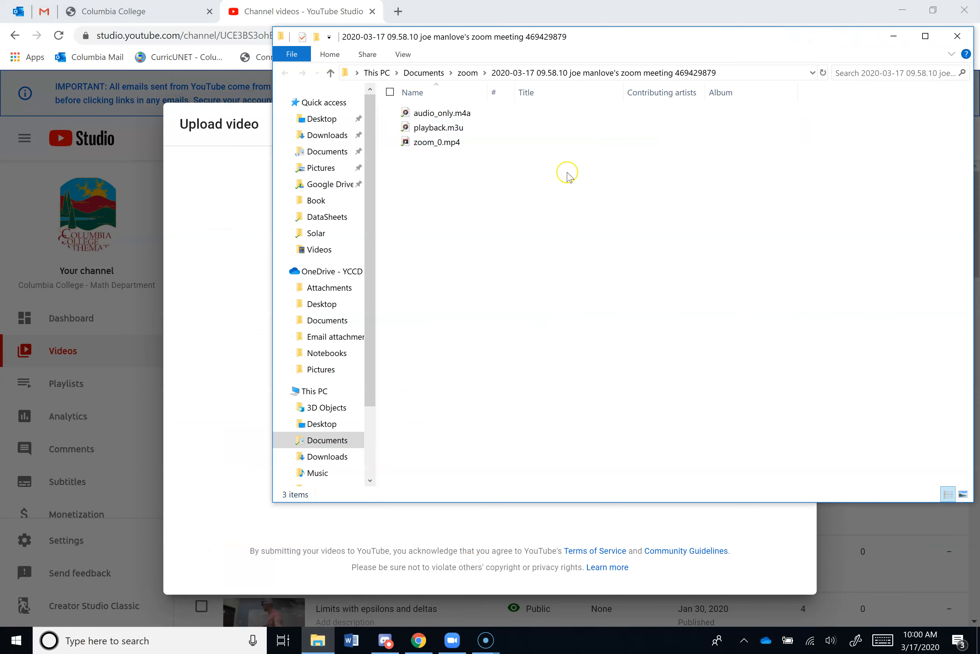
left_click_drag(464, 146, 447, 321)
left_click(428, 133)
left_click_drag(431, 142, 243, 280)
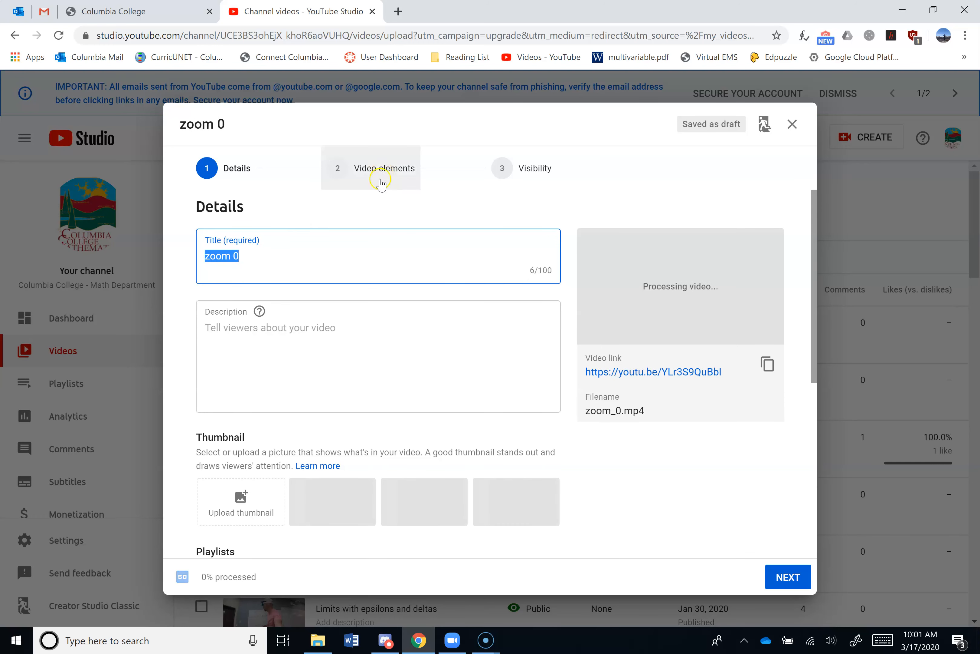
Mark the zoom 0 video as not made for kids and continue to its video elements.
scroll(418, 321, "down", 5)
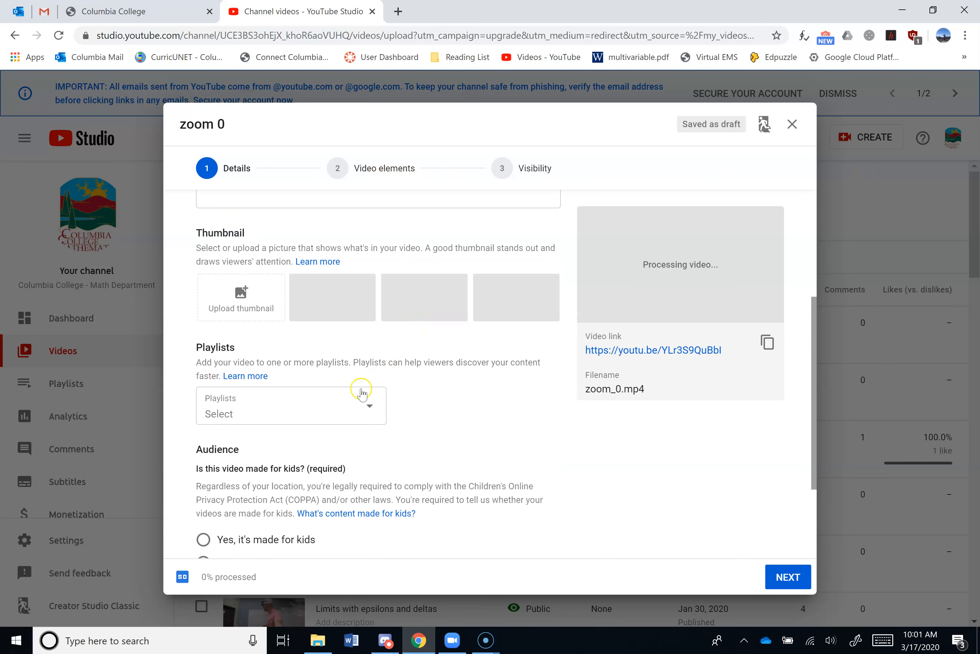
scroll(379, 367, "down", 3)
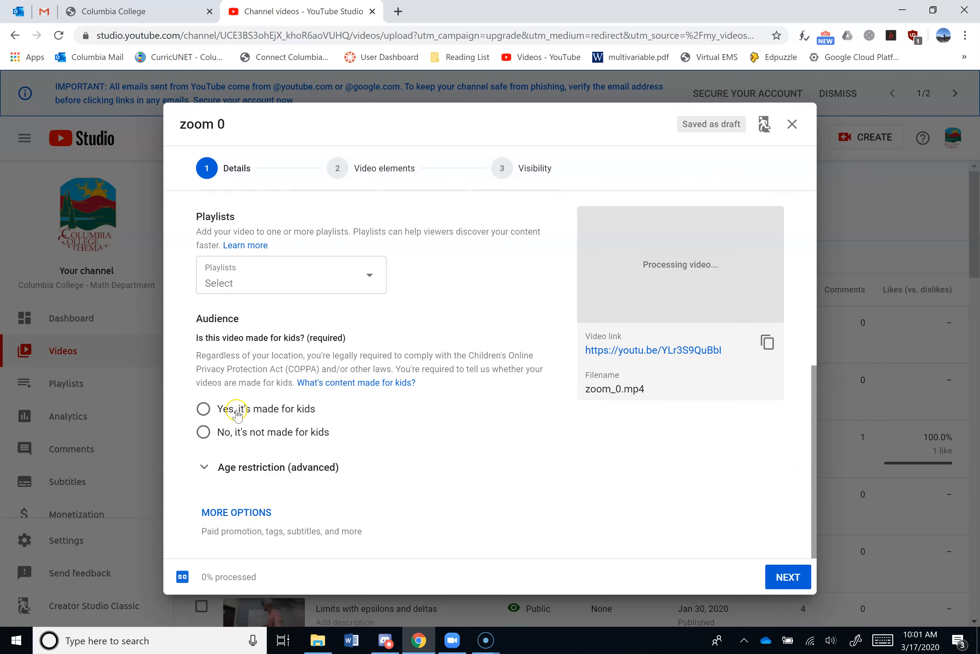
left_click(245, 434)
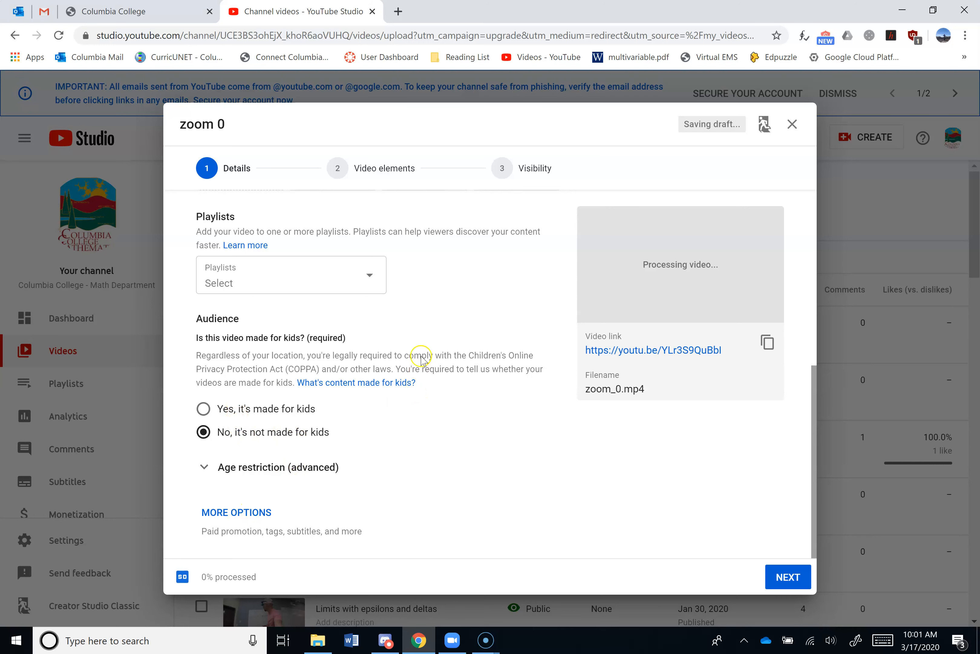
scroll(416, 369, "up", 3)
scroll(670, 546, "down", 3)
left_click(785, 579)
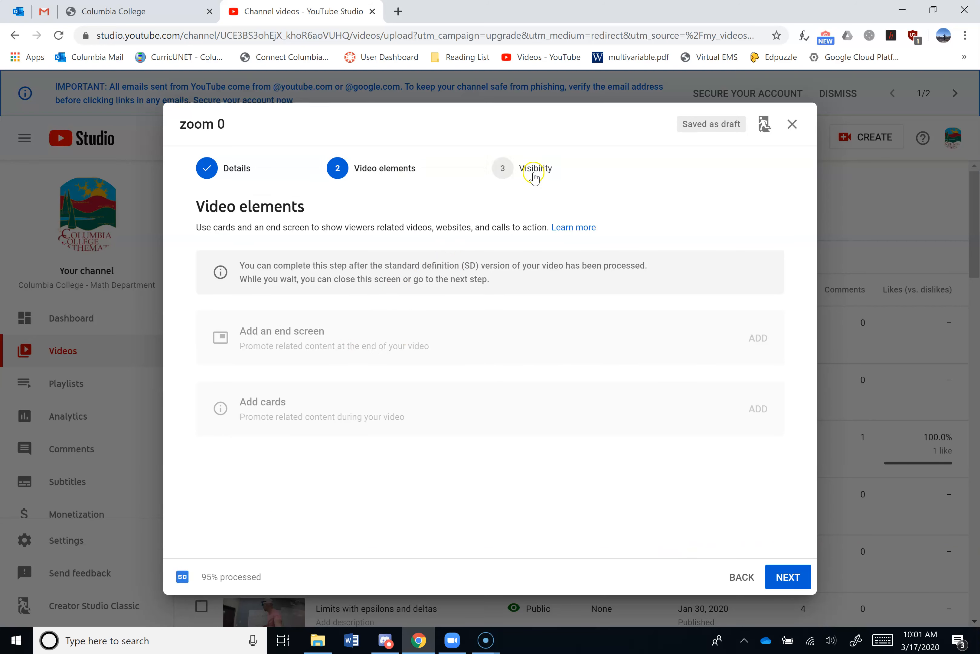
Skip the video elements and set the video's visibility to Public.
left_click(789, 575)
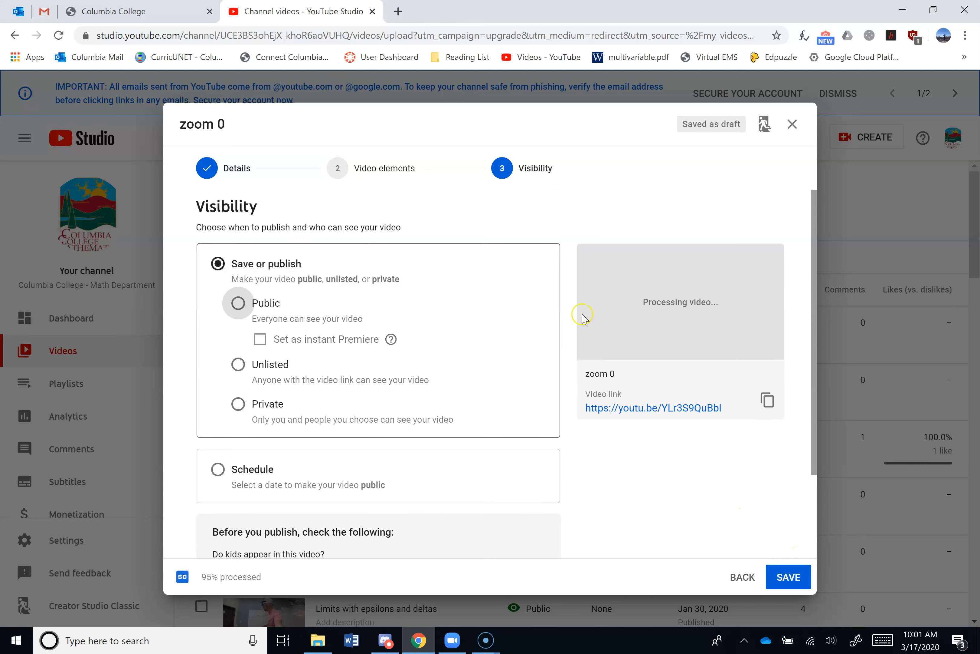
left_click(238, 303)
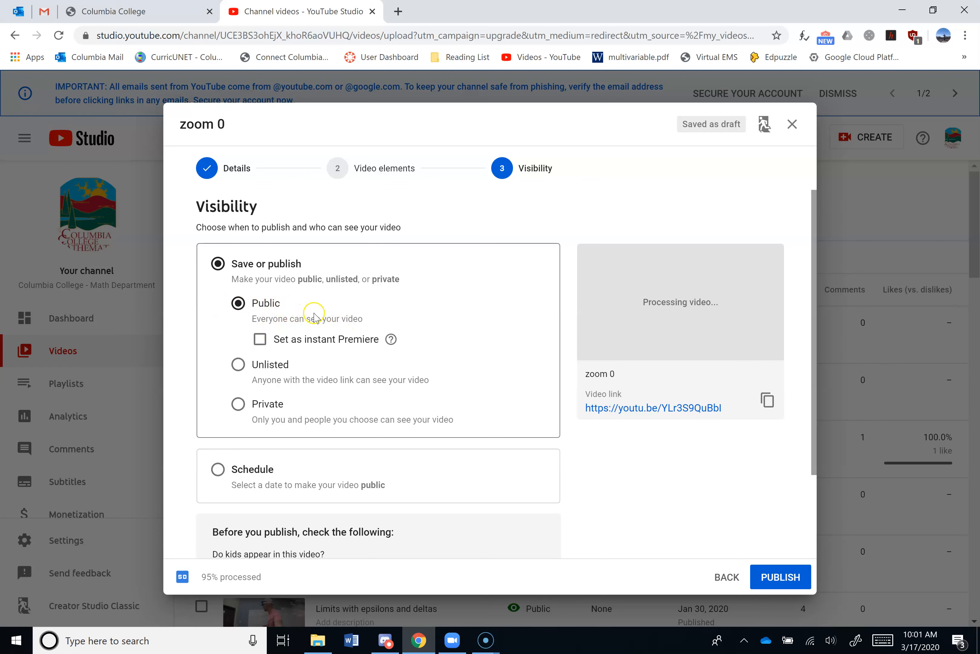
scroll(345, 400, "down", 3)
scroll(290, 486, "up", 3)
Return to the video's details to view the playlist choices, and close the upload as a draft.
left_click(219, 167)
scroll(321, 357, "down", 7)
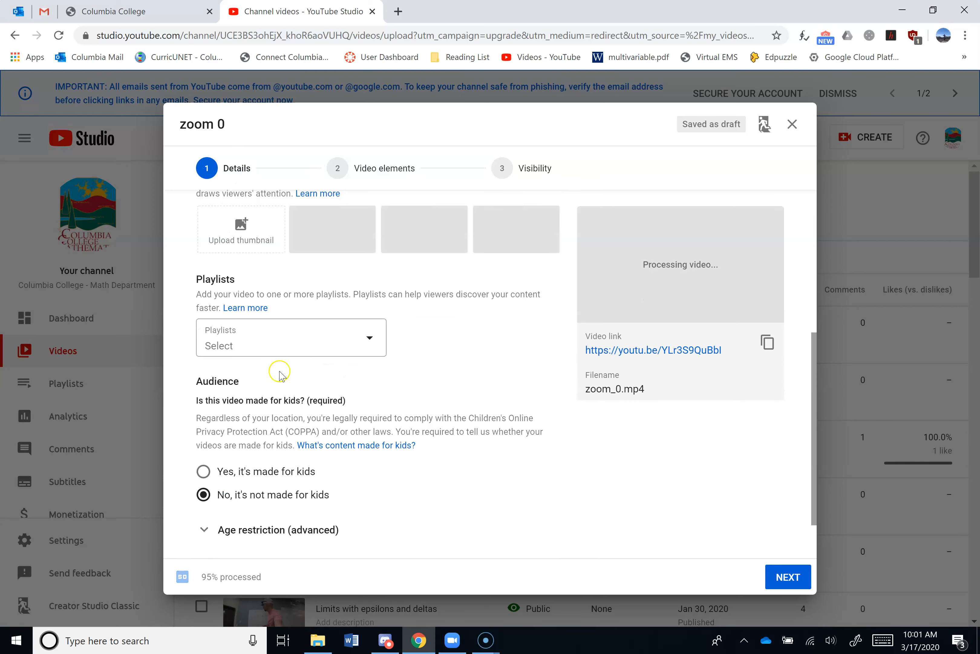
left_click(262, 342)
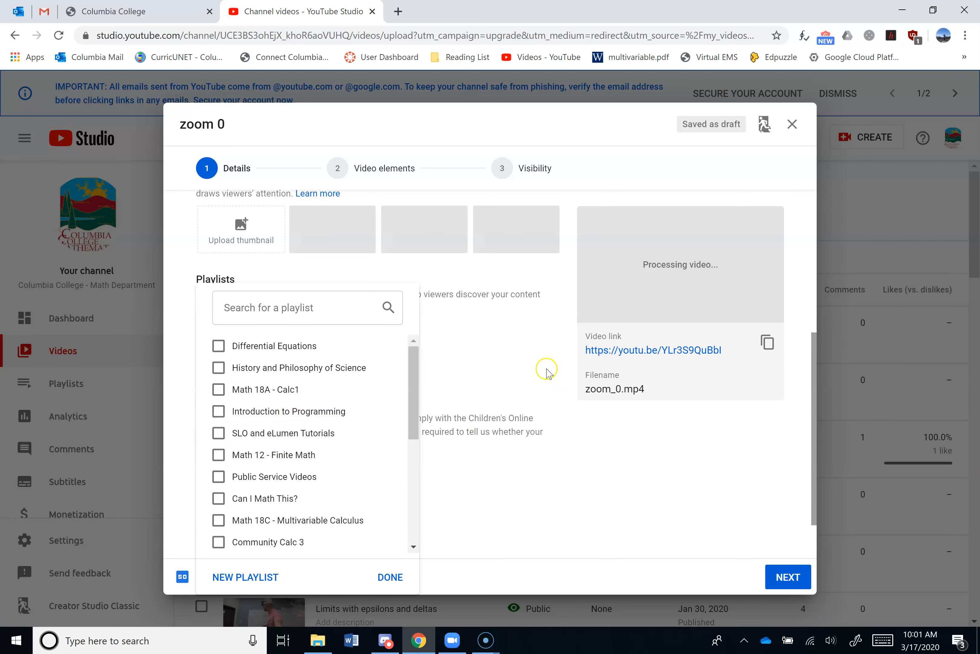
left_click(515, 336)
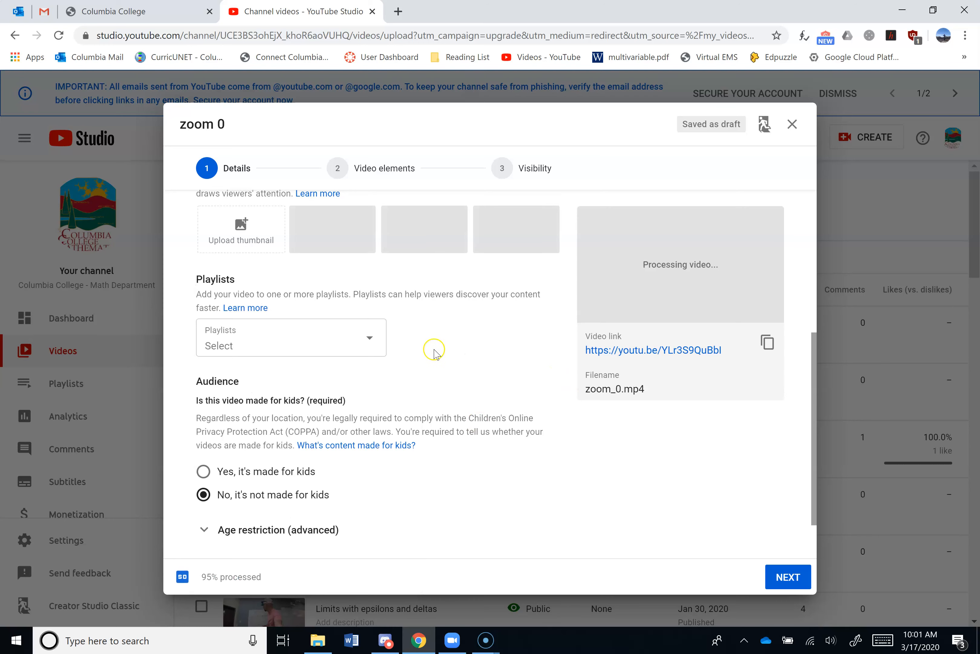
scroll(430, 356, "up", 5)
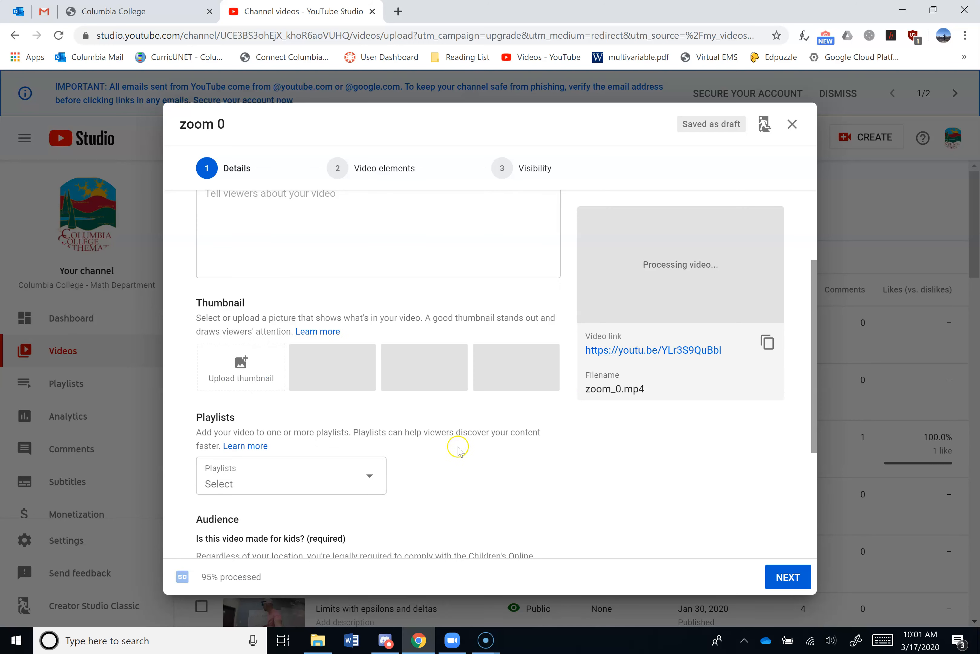
scroll(457, 449, "down", 5)
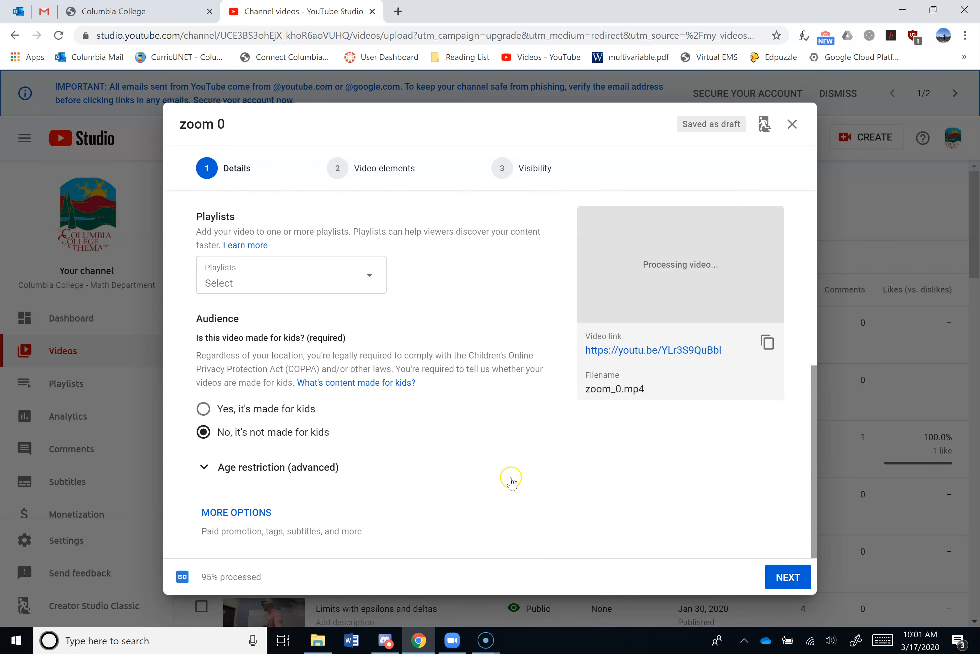
left_click(792, 124)
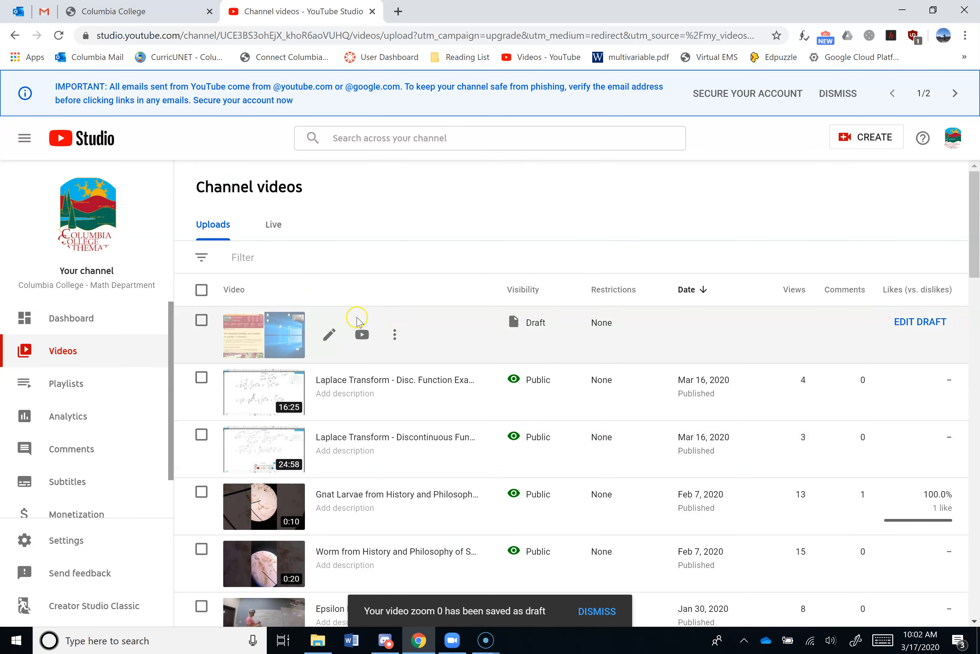
Delete the zoom 0 draft forever from the channel's videos, acknowledging that the deletion is permanent.
left_click(202, 320)
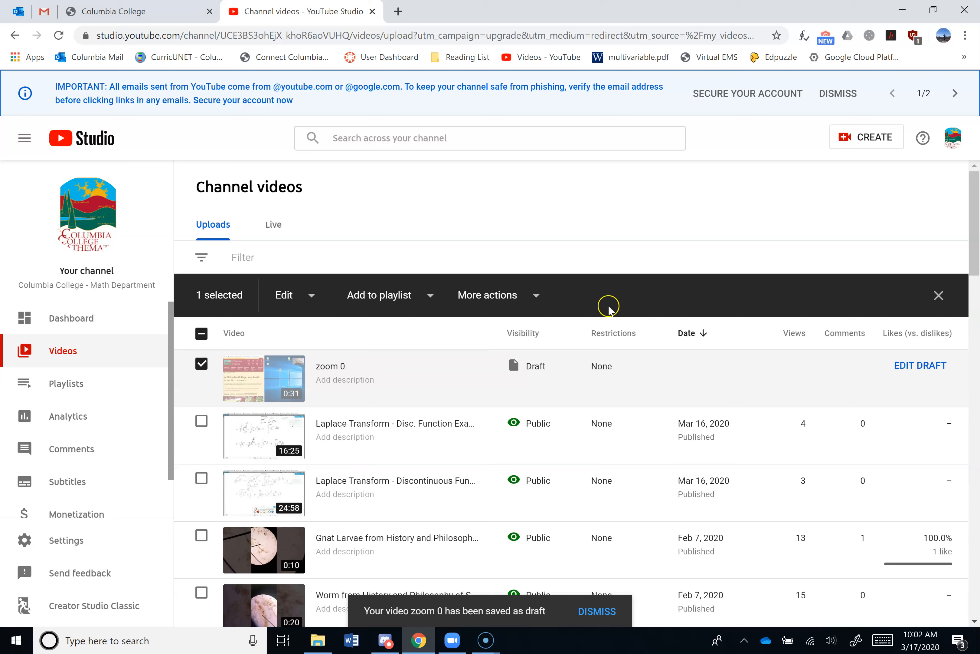
left_click(525, 296)
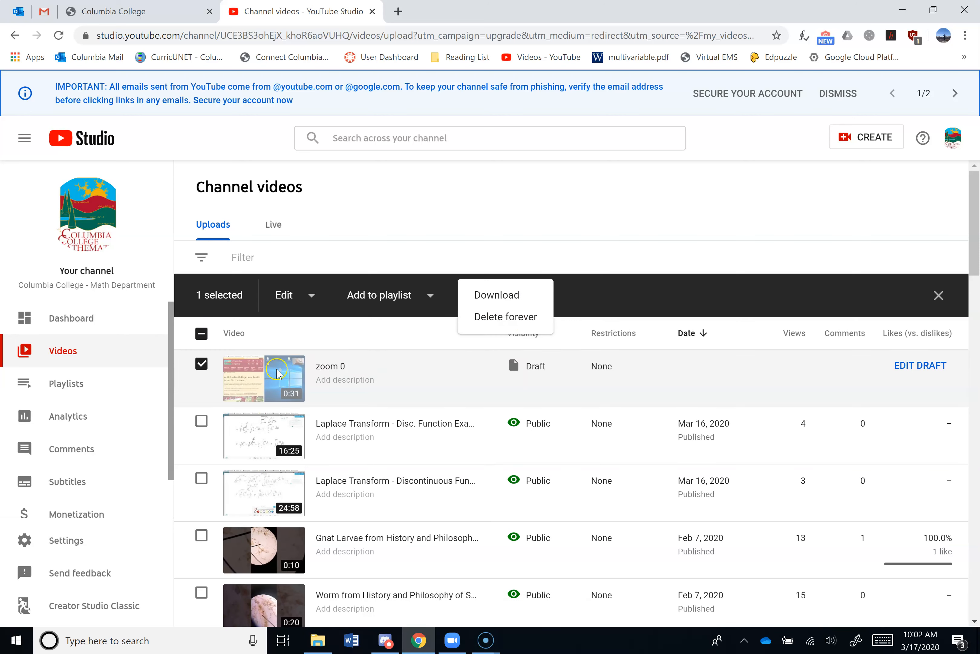
left_click(530, 321)
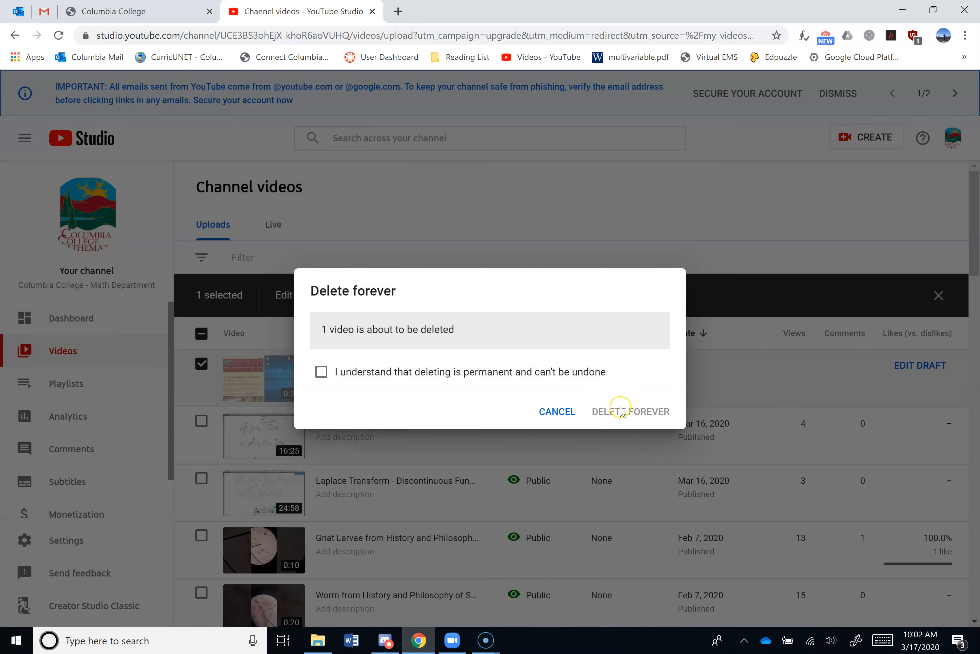
left_click(459, 376)
left_click(624, 408)
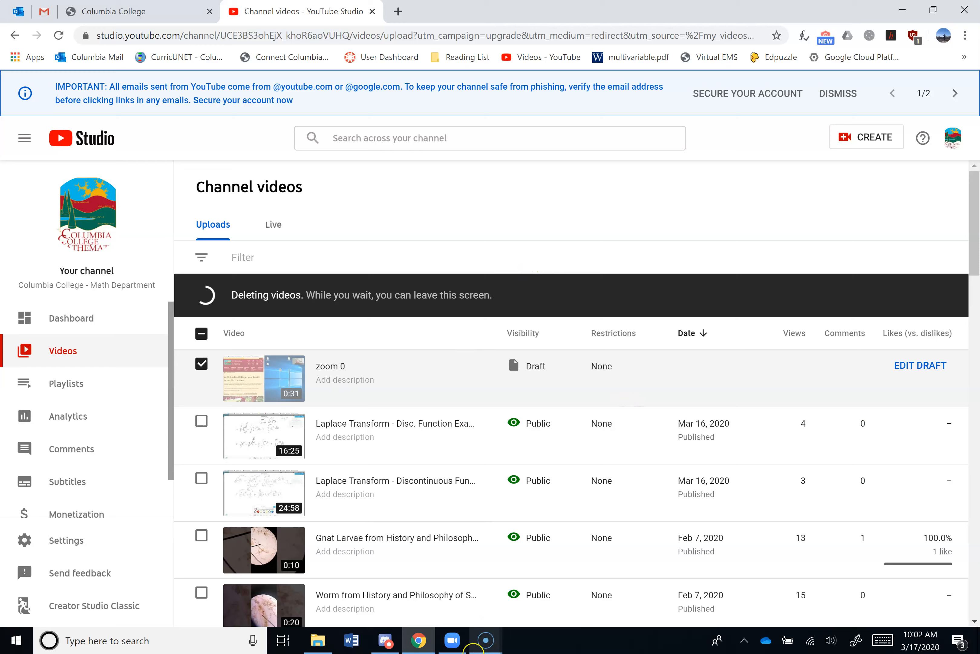
Switch to the Screencast-O-Matic window.
mouse_move(486, 644)
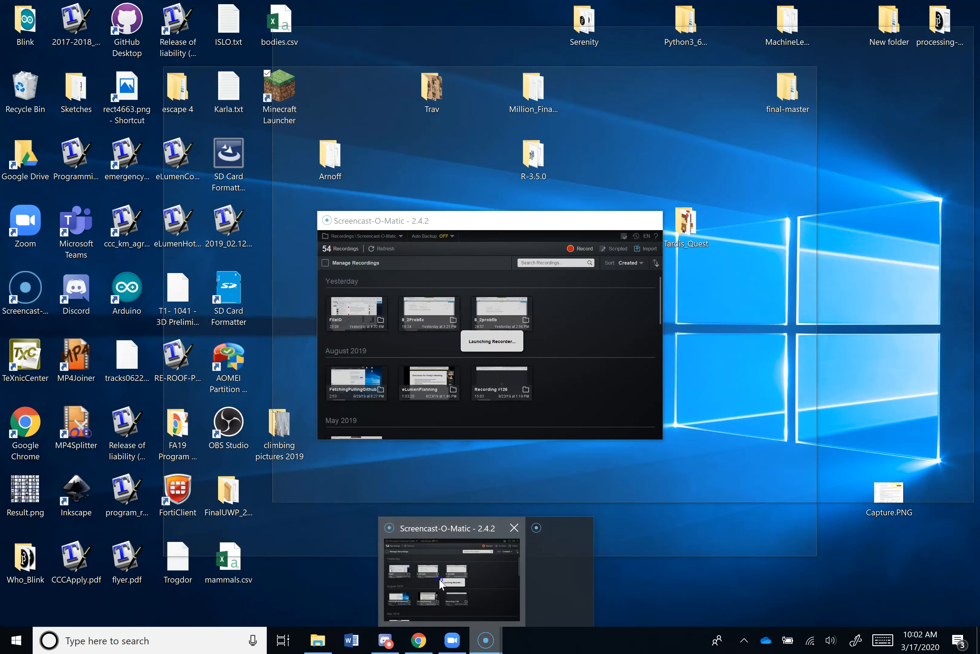
left_click(440, 583)
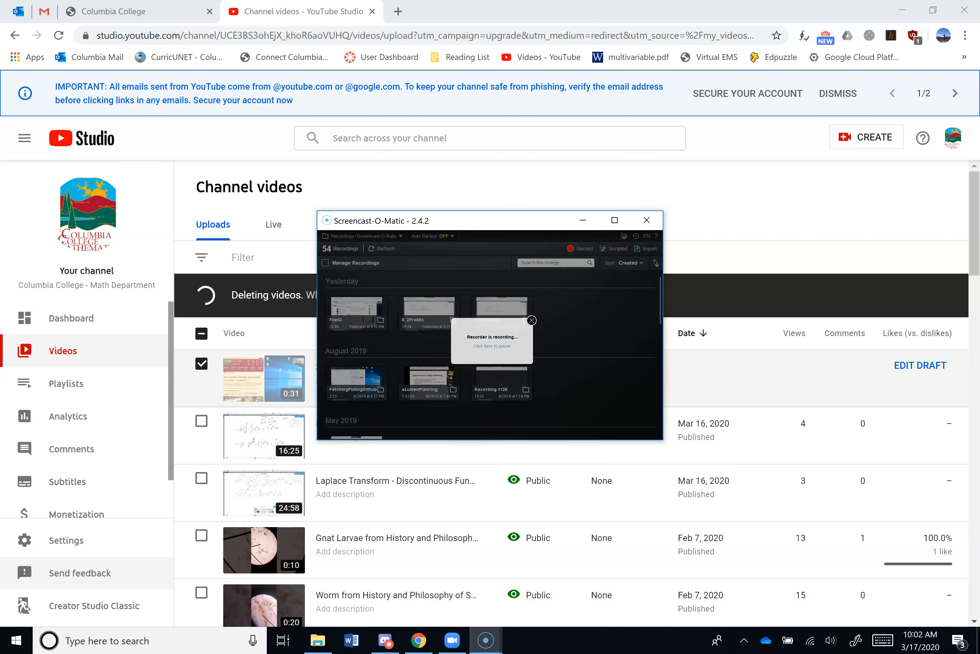